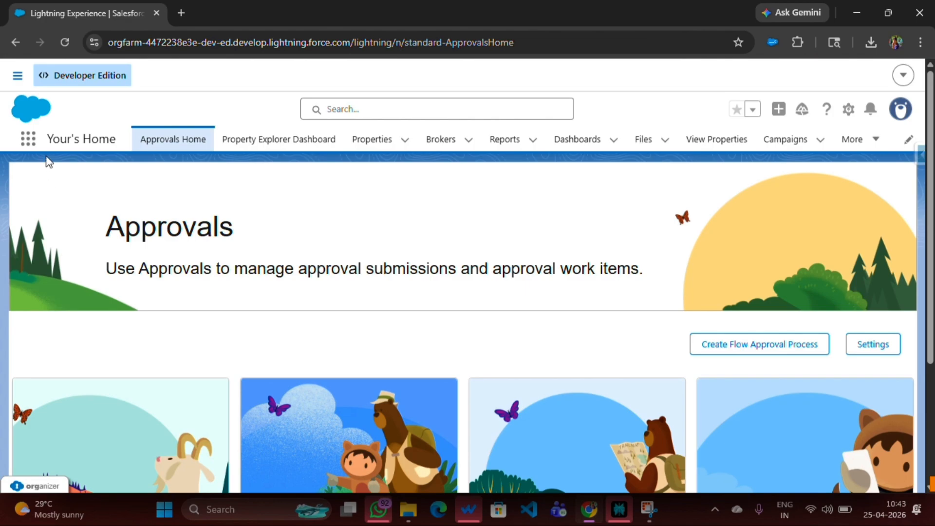
{"action": "left_click_drag", "start_coordinate": [45, 137], "coordinate": [121, 138]}
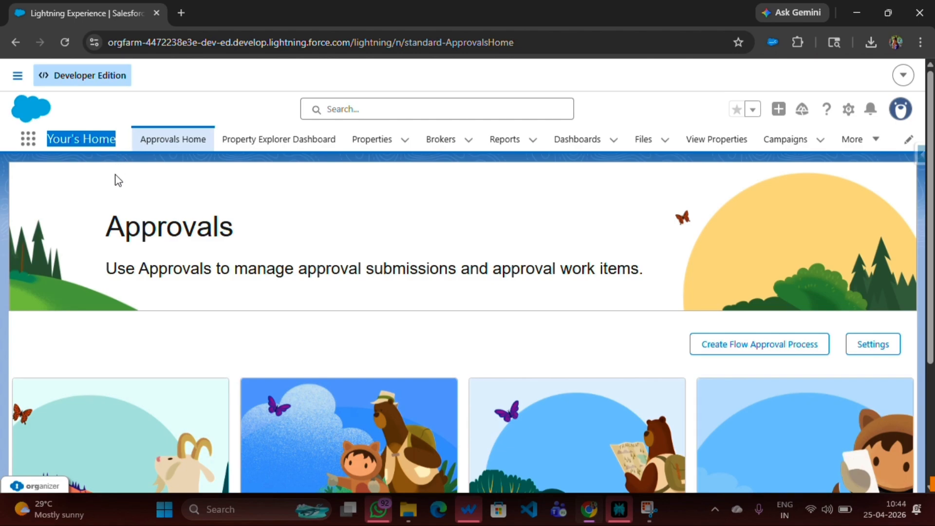
{"action": "left_click", "coordinate": [64, 101]}
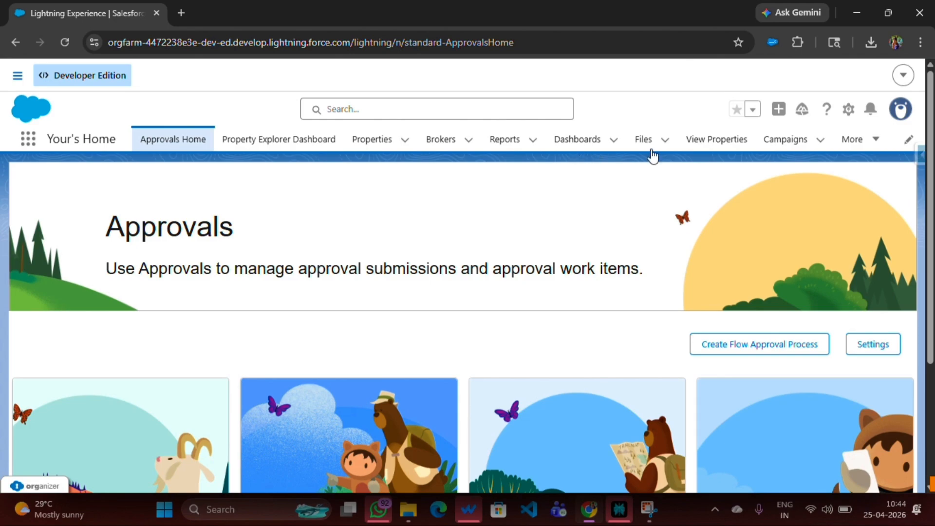
Open Setup, search for "app m" and go to App Manager
{"action": "left_click", "coordinate": [849, 117]}
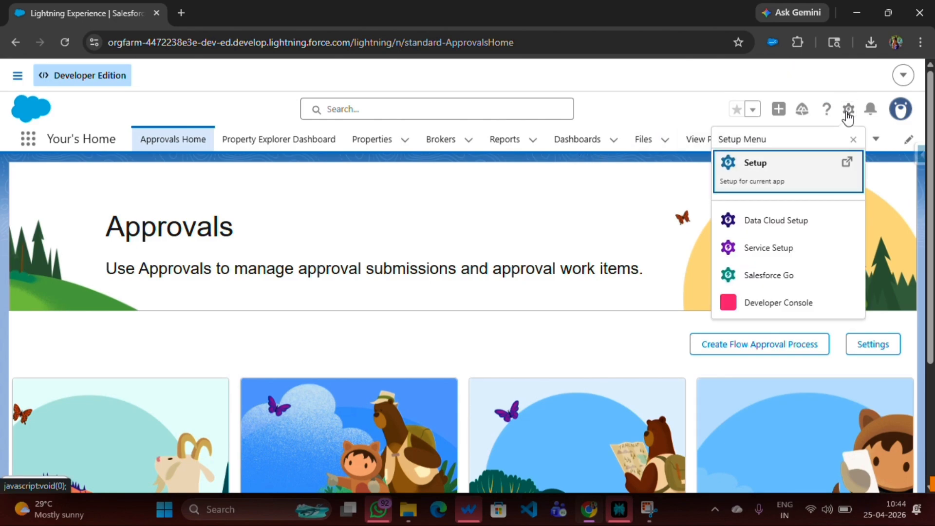
{"action": "left_click", "coordinate": [748, 172]}
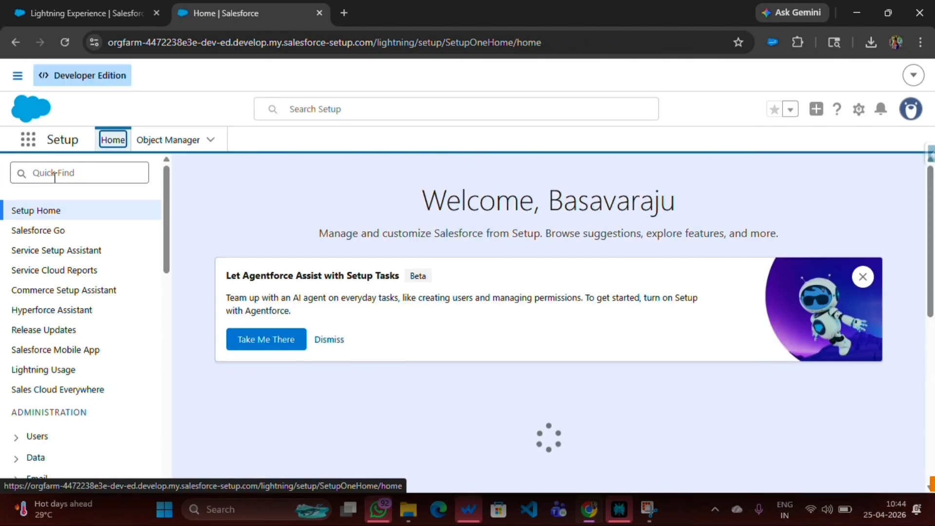
{"action": "left_click", "coordinate": [319, 115]}
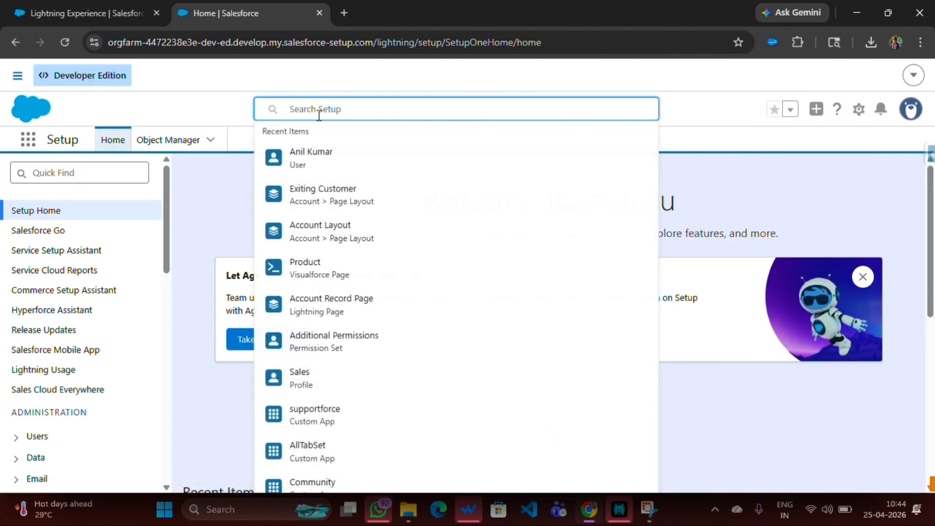
{"action": "type", "text": "app m"}
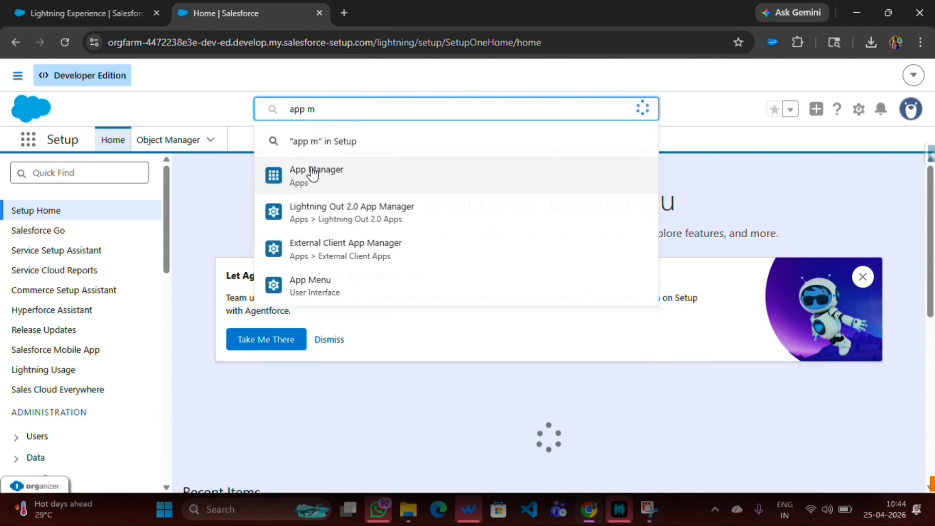
{"action": "left_click", "coordinate": [314, 175]}
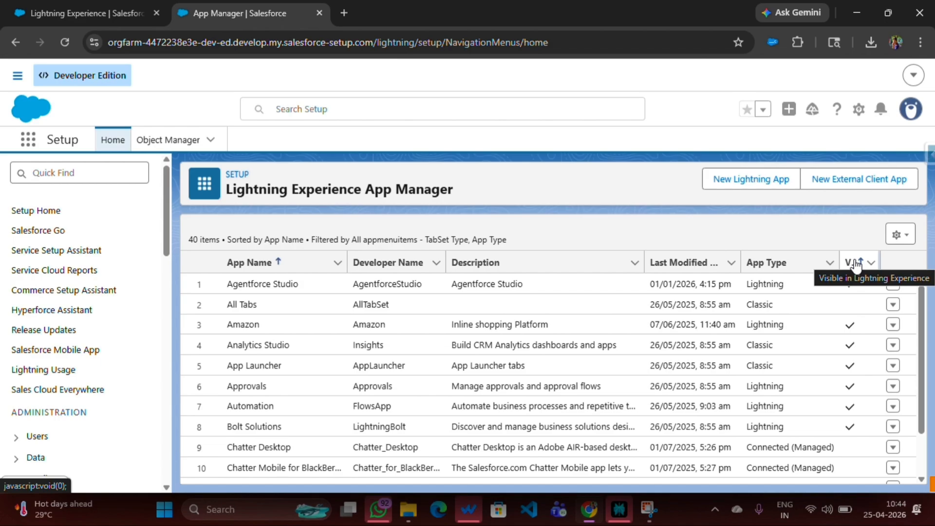
Find the Your's Home app in the Lightning Experience app list and open it for editing
{"action": "scroll", "coordinate": [375, 417], "scroll_direction": "down", "scroll_amount": 8}
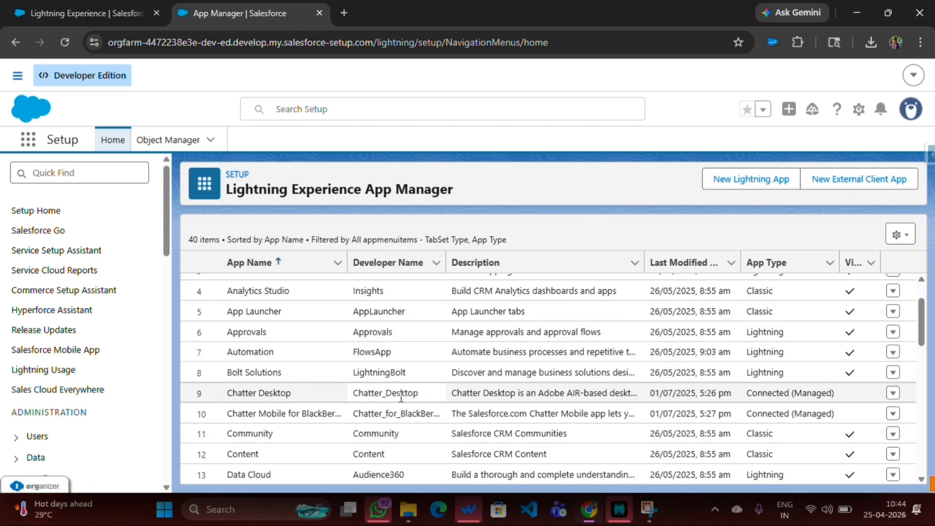
{"action": "scroll", "coordinate": [375, 416], "scroll_direction": "down", "scroll_amount": 4}
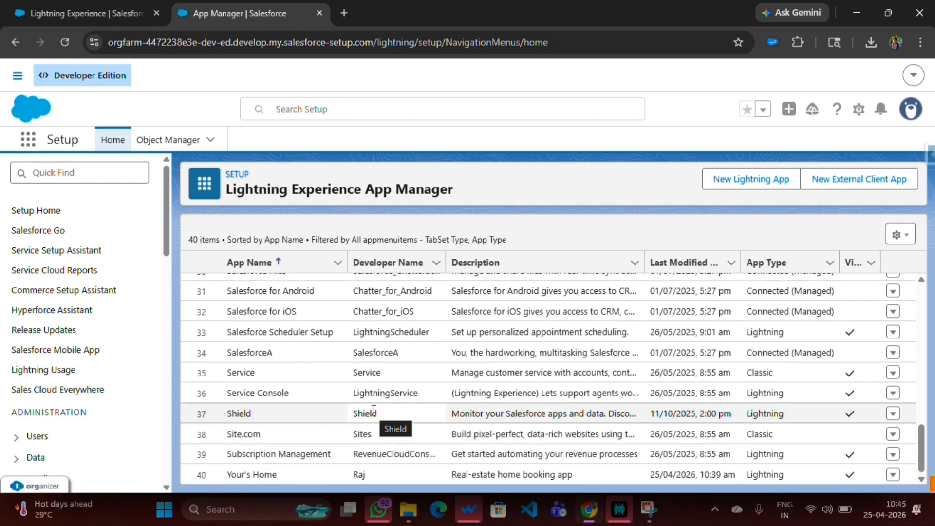
{"action": "scroll", "coordinate": [373, 413], "scroll_direction": "up", "scroll_amount": 11}
{"action": "scroll", "coordinate": [373, 411], "scroll_direction": "up", "scroll_amount": 2}
{"action": "scroll", "coordinate": [374, 410], "scroll_direction": "down", "scroll_amount": 6}
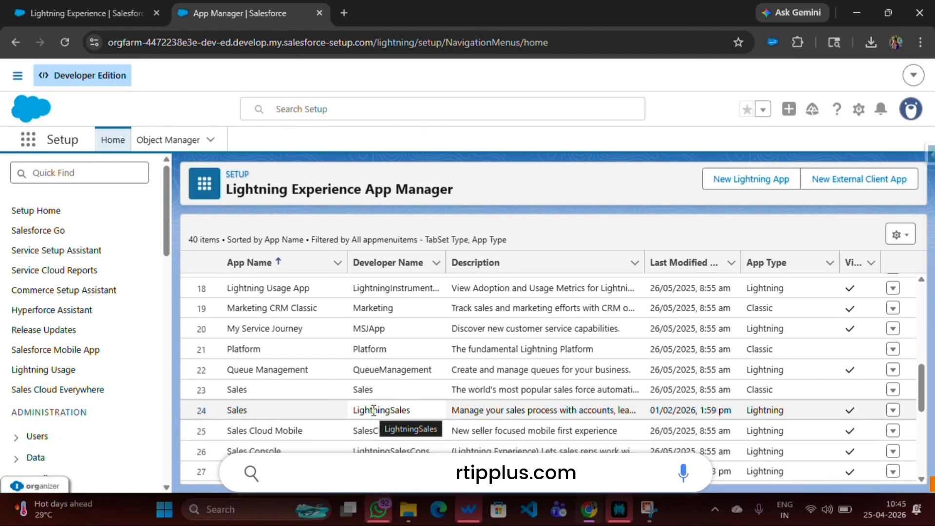
{"action": "scroll", "coordinate": [373, 411], "scroll_direction": "down", "scroll_amount": 5}
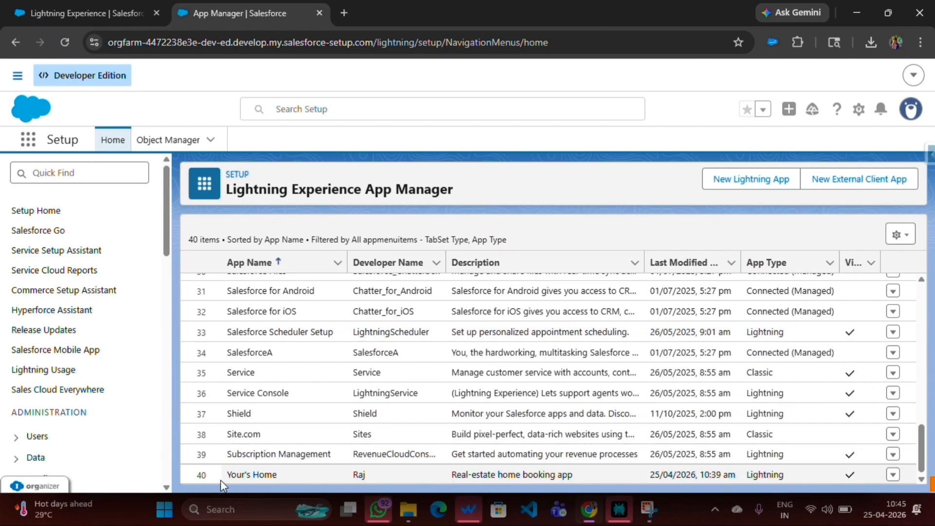
{"action": "left_click_drag", "start_coordinate": [228, 479], "coordinate": [281, 478]}
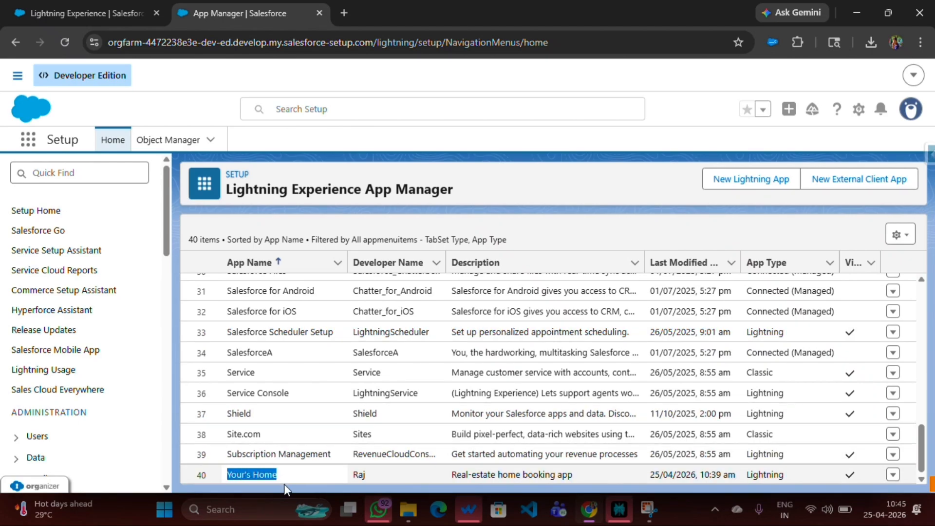
{"action": "left_click", "coordinate": [285, 484]}
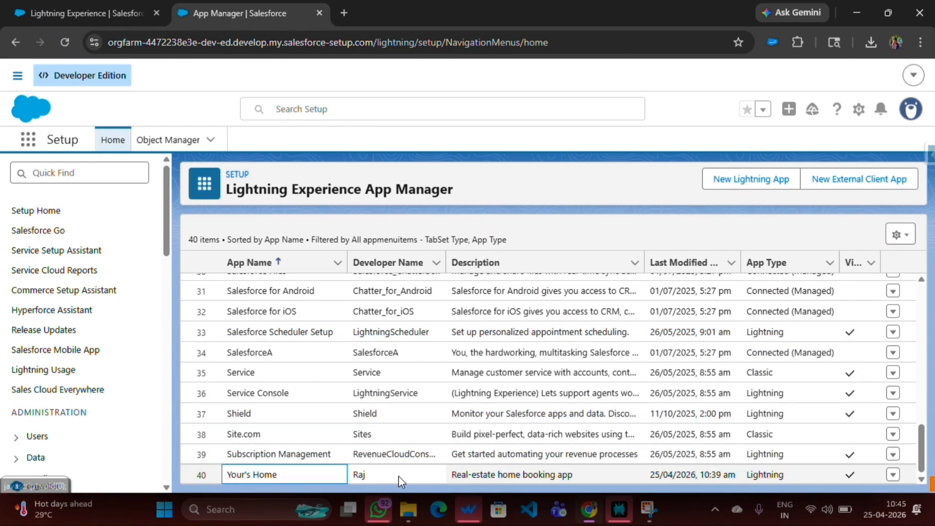
{"action": "left_click", "coordinate": [894, 475]}
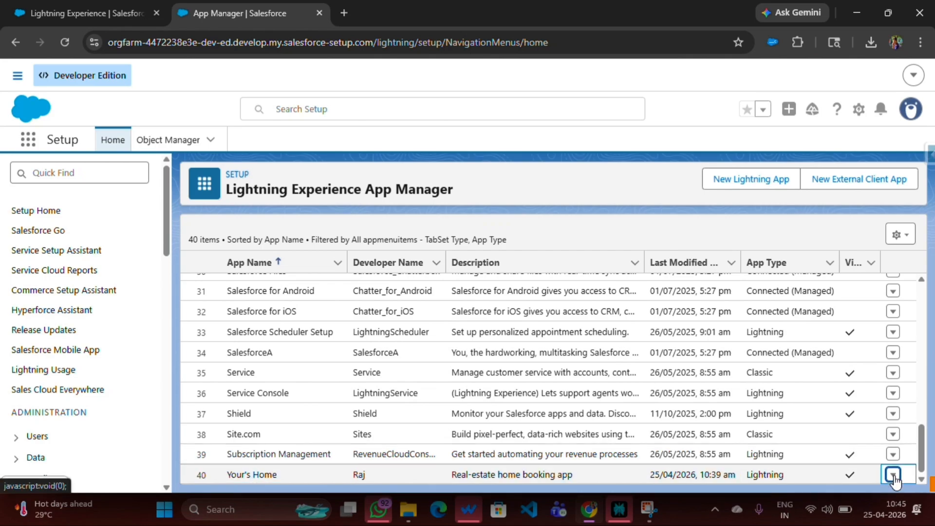
{"action": "left_click", "coordinate": [894, 475]}
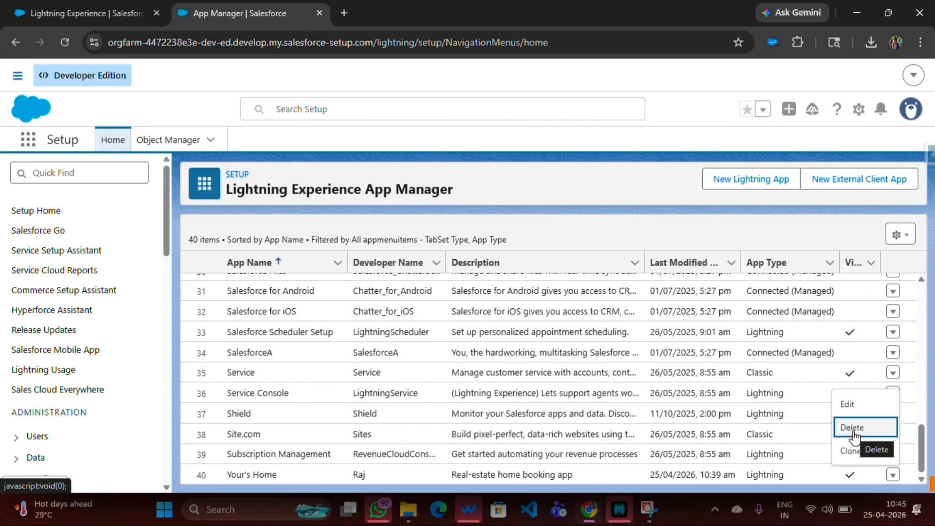
{"action": "left_click", "coordinate": [848, 412]}
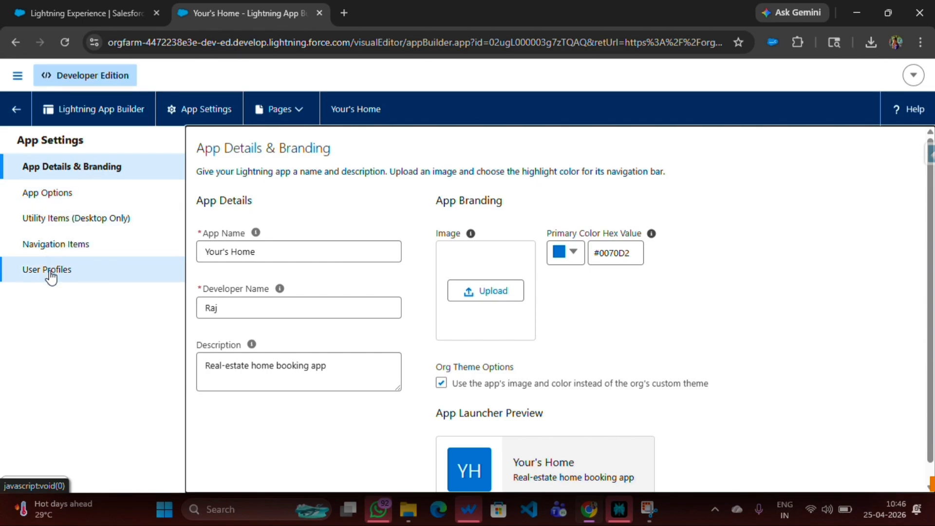
Upload the Logo PNG from Downloads as the branding image of the Your's Home app and save the app details
{"action": "left_click", "coordinate": [43, 177]}
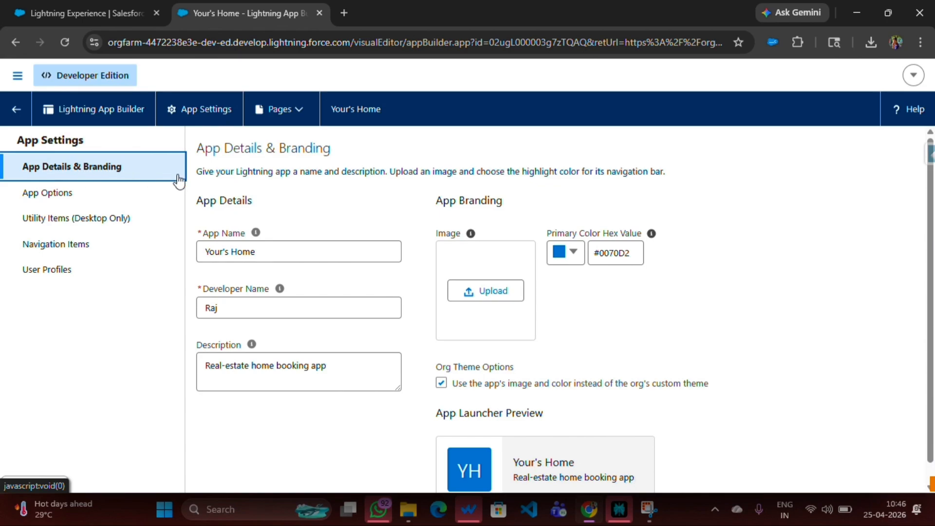
{"action": "left_click", "coordinate": [267, 199]}
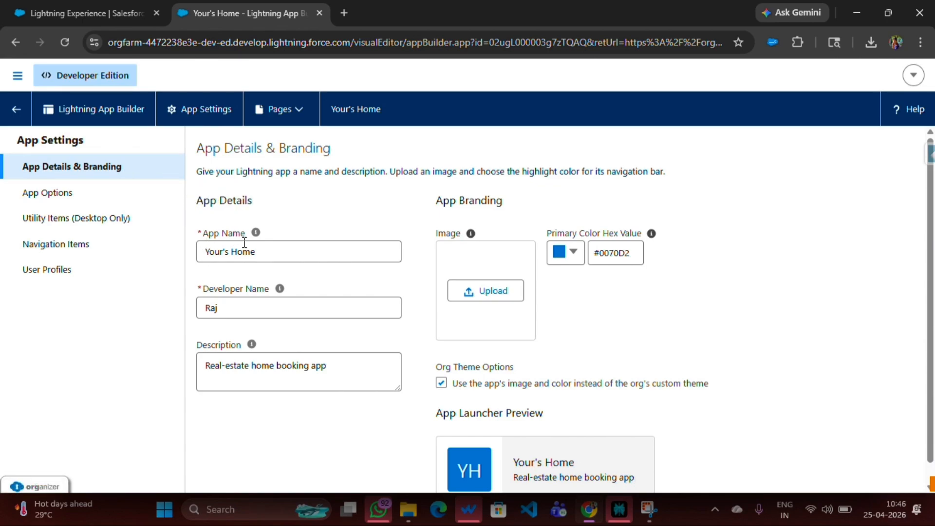
{"action": "mouse_move", "coordinate": [280, 291]}
{"action": "left_click", "coordinate": [477, 289]}
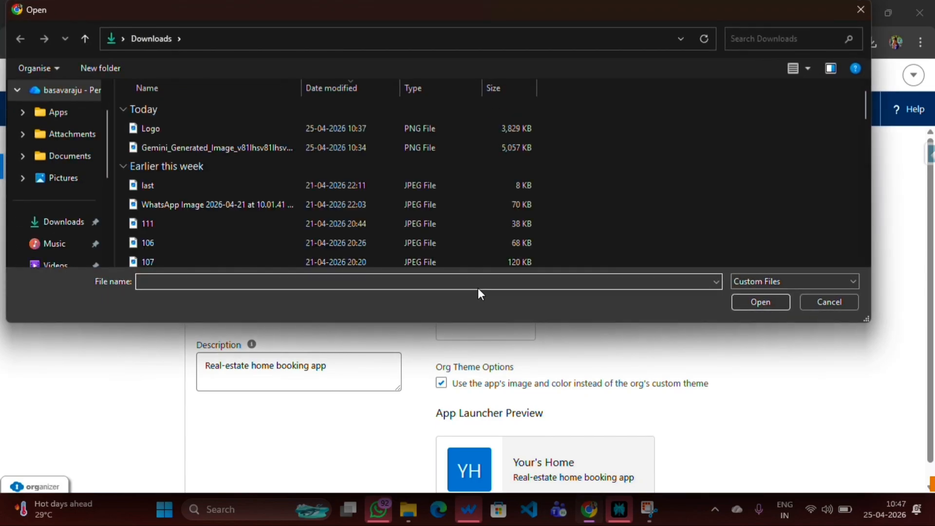
{"action": "double_click", "coordinate": [146, 128]}
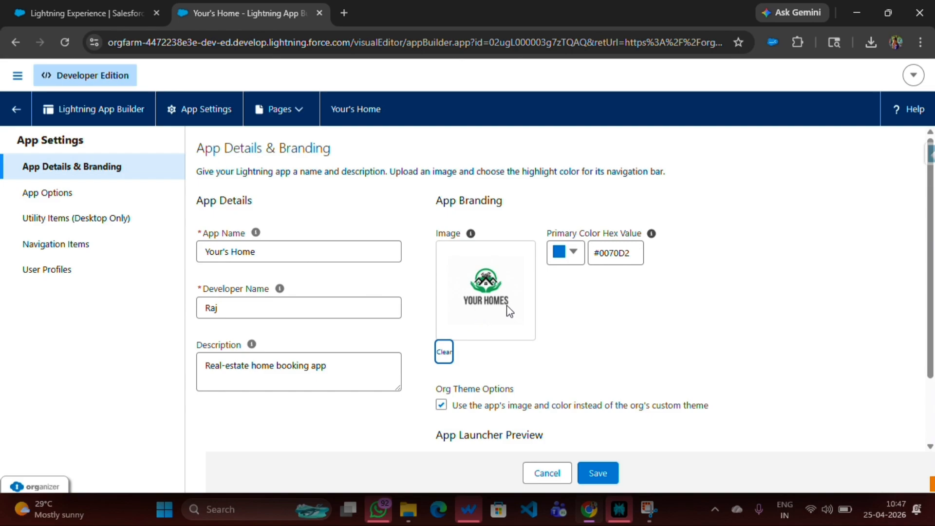
{"action": "scroll", "coordinate": [510, 312], "scroll_direction": "down", "scroll_amount": 2}
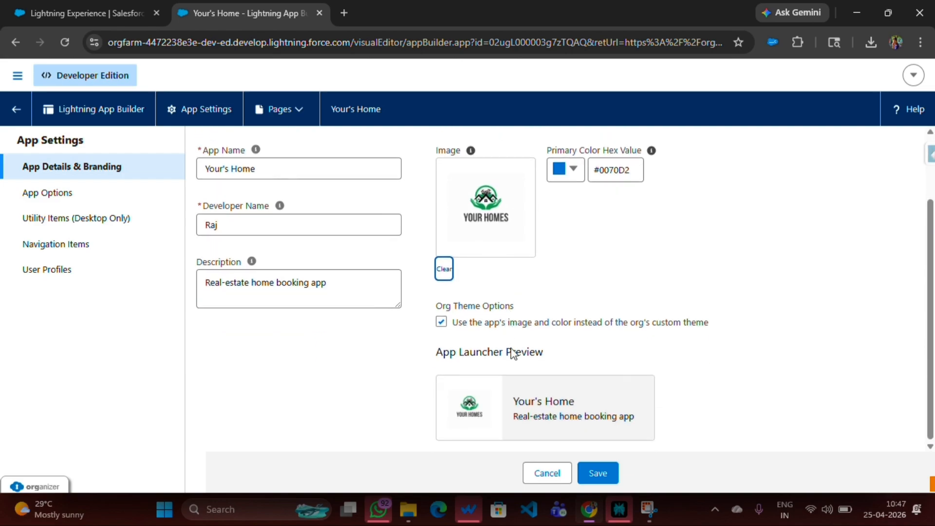
{"action": "left_click", "coordinate": [598, 473]}
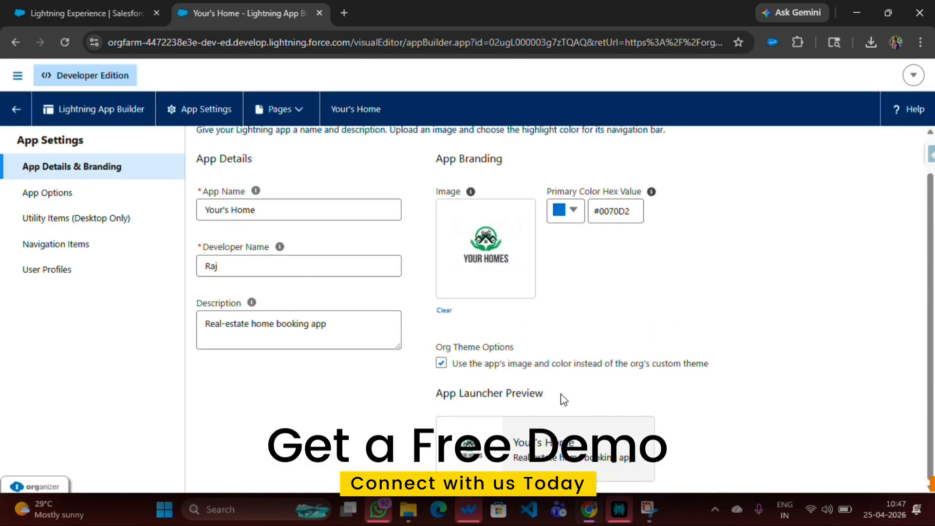
{"action": "scroll", "coordinate": [561, 395], "scroll_direction": "up", "scroll_amount": 2}
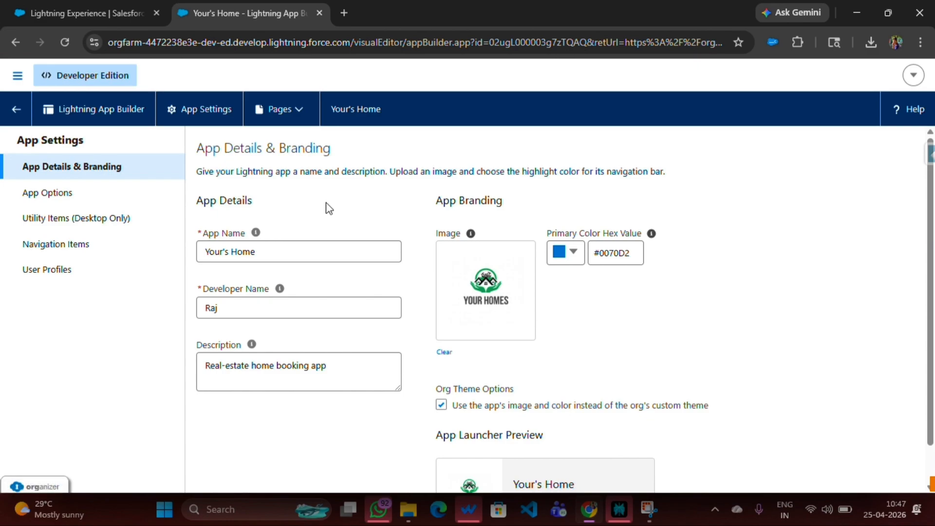
Return to the Your's Home app page, empty the browser cache with a hard reload, and examine the logo in the header
{"action": "left_click", "coordinate": [7, 41]}
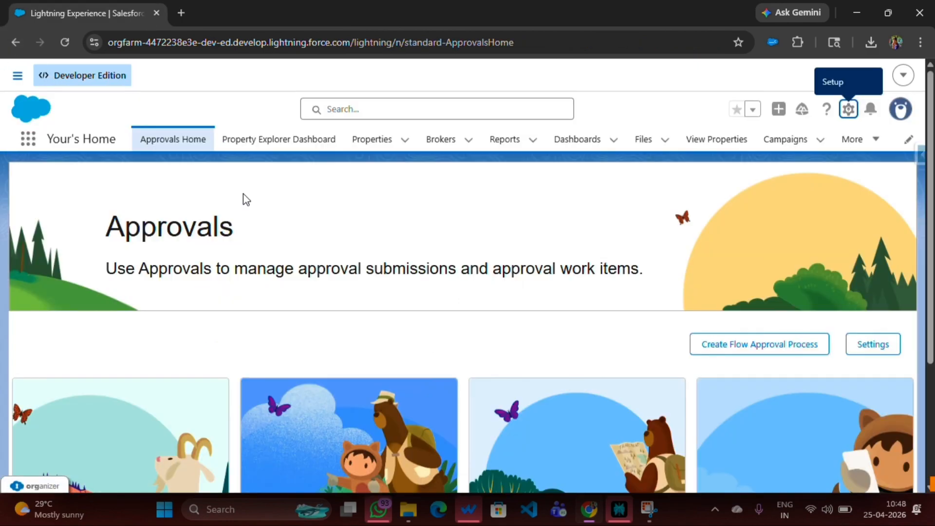
{"action": "key", "text": "ctrl+shift+i"}
{"action": "right_click", "coordinate": [62, 38]}
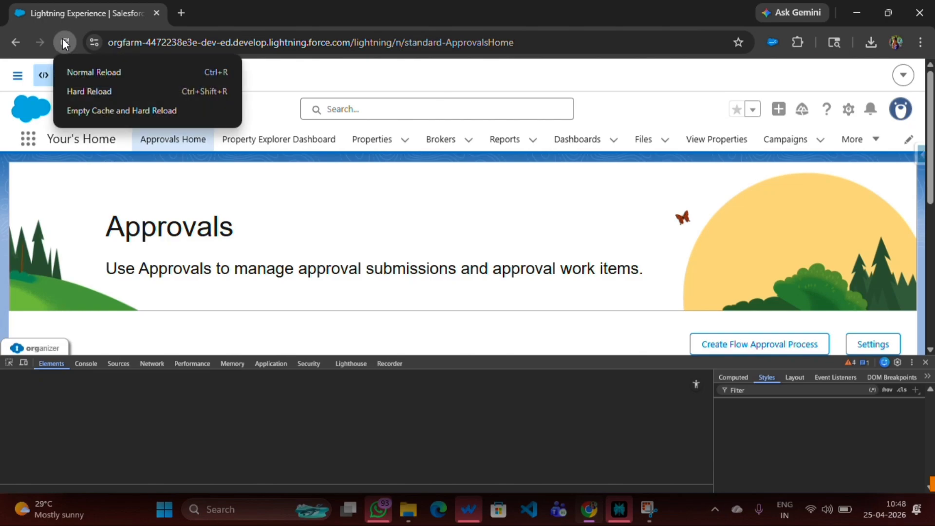
{"action": "left_click", "coordinate": [93, 117]}
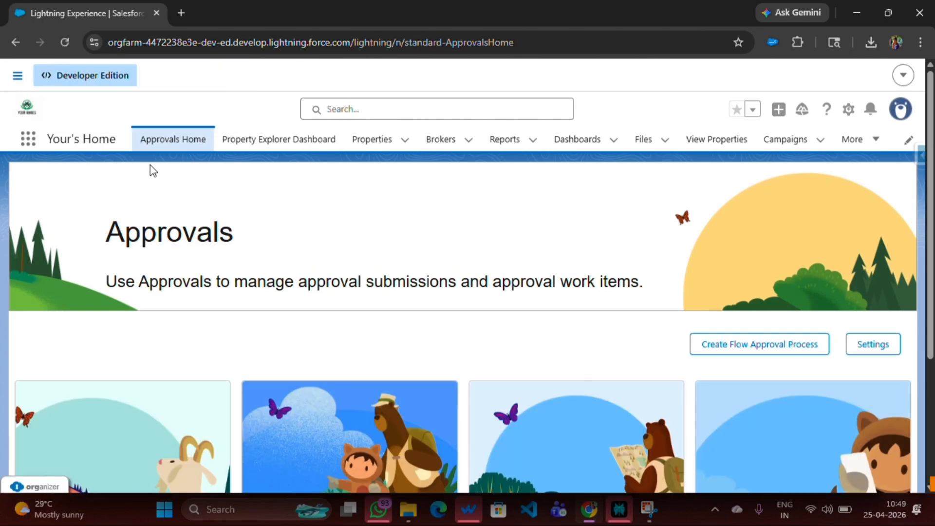
{"action": "scroll", "coordinate": [36, 201], "scroll_direction": "up", "scroll_amount": 5}
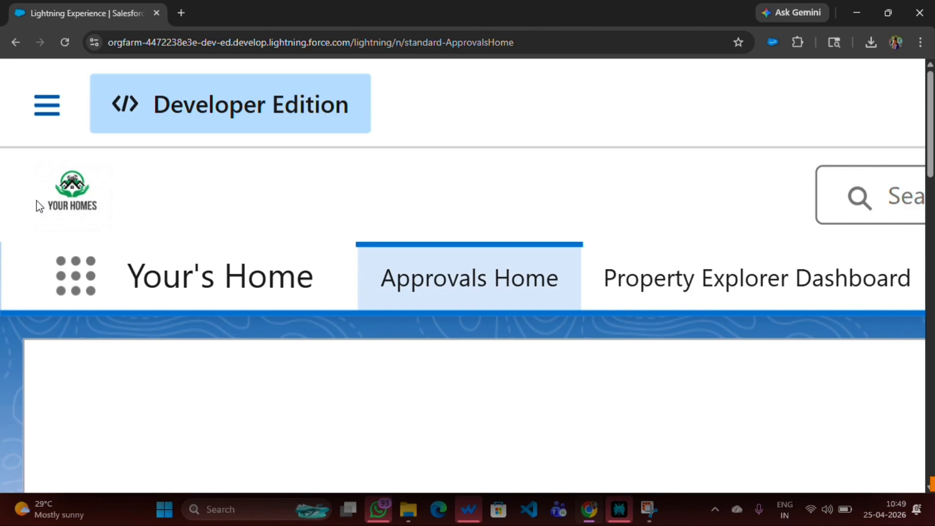
{"action": "scroll", "coordinate": [39, 207], "scroll_direction": "down", "scroll_amount": 5}
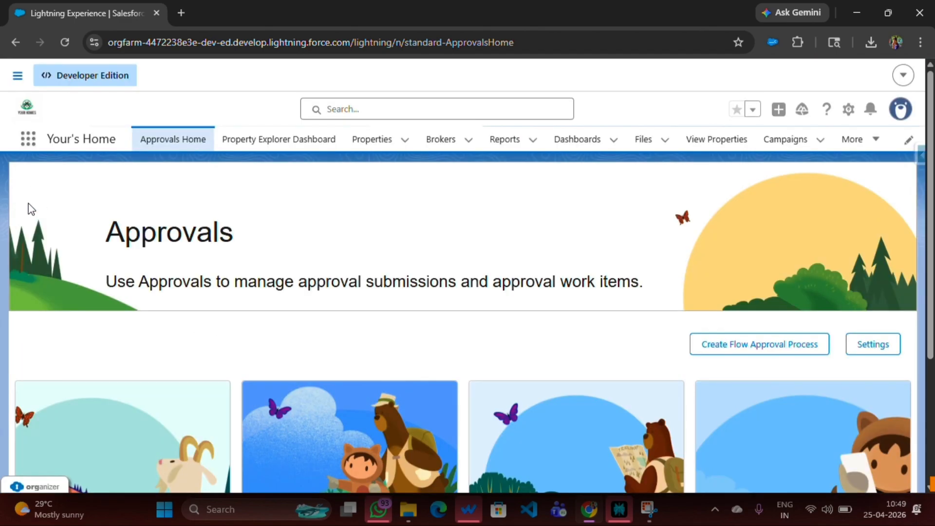
Search the App Launcher for "your" and open the Your's Home app
{"action": "left_click", "coordinate": [27, 139]}
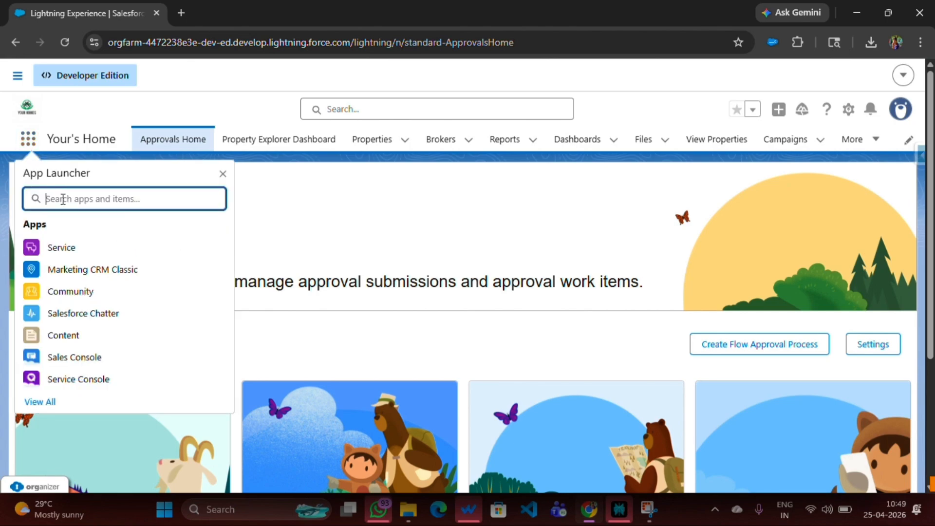
{"action": "type", "text": "your"}
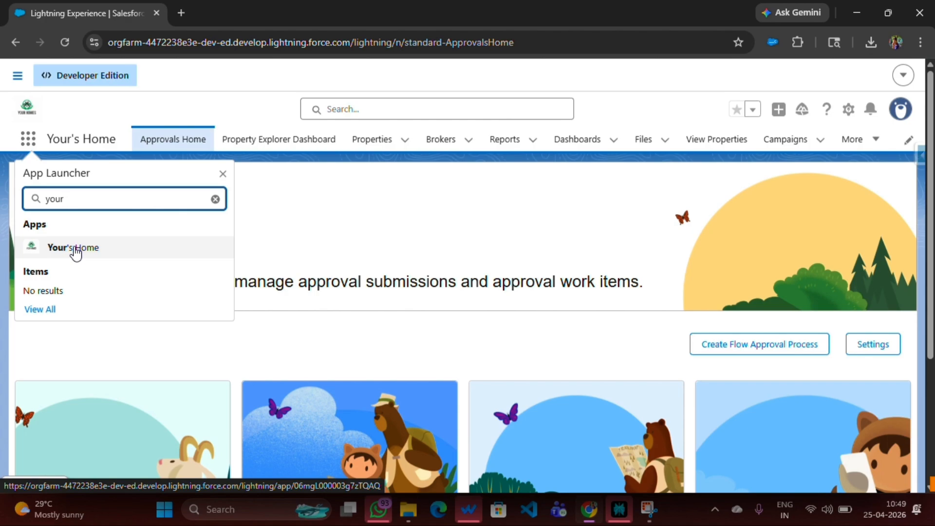
{"action": "left_click", "coordinate": [34, 250]}
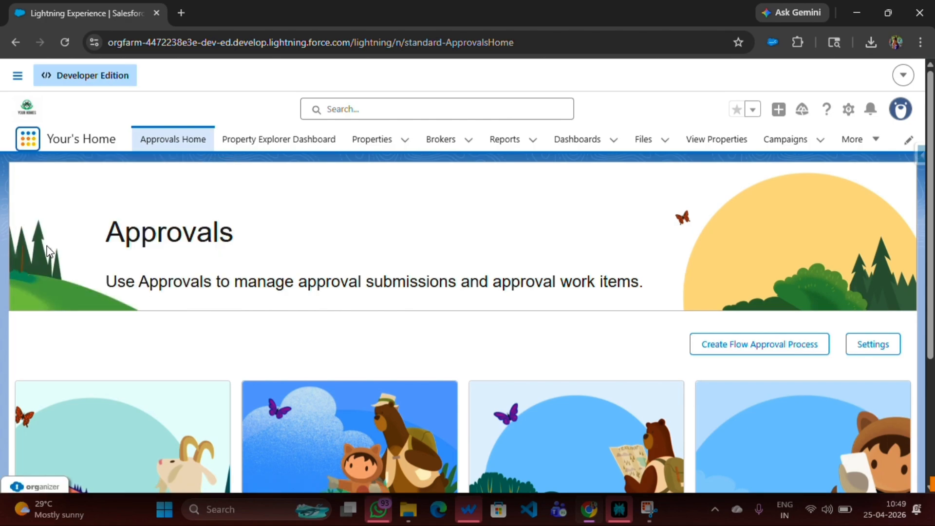